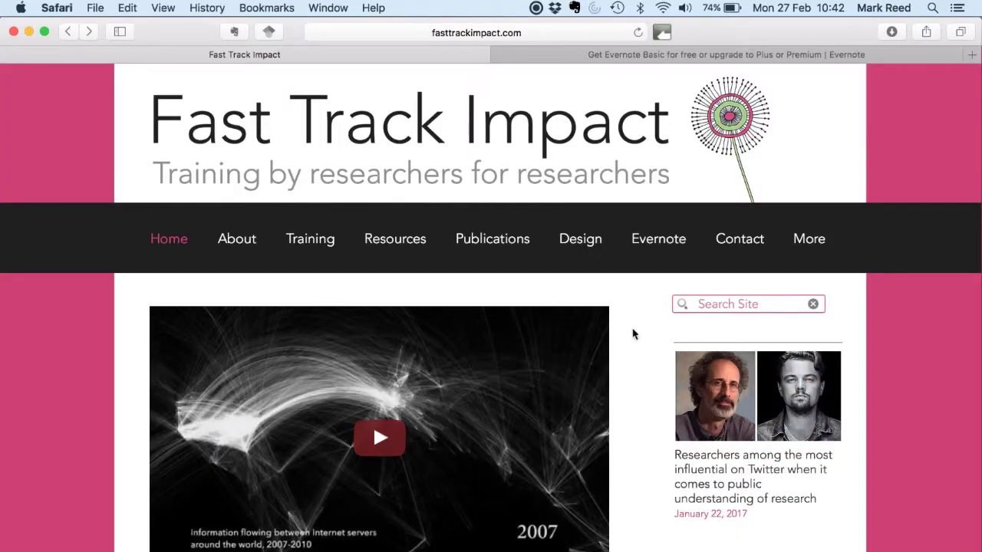
Step: Open the Fast Track Impact site's Evernote Impact Tracking page
{"action": "left_click", "coordinate": [665, 242]}
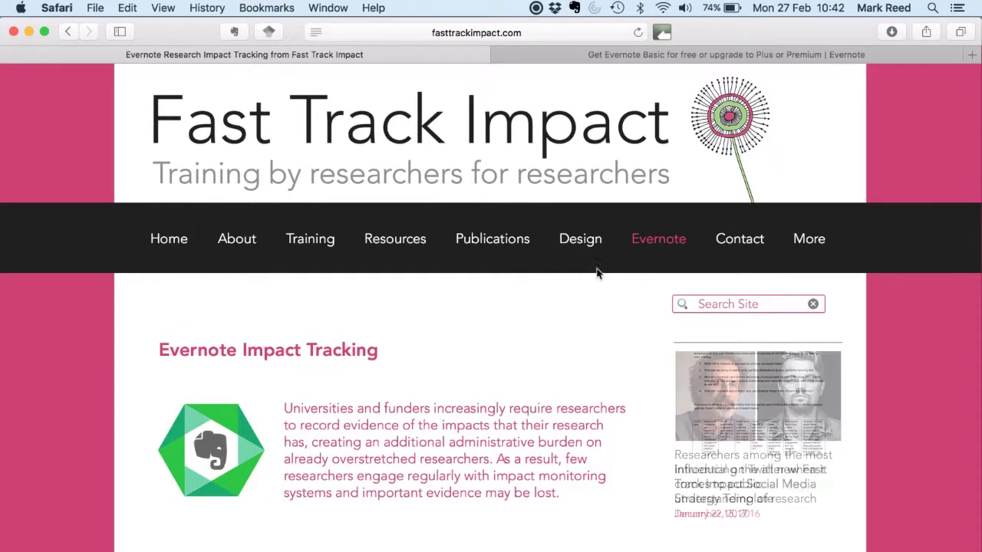
Step: Read through the Evernote Impact Tracking page and follow 'try out here' to Evernote's plans page
{"action": "scroll", "coordinate": [460, 368], "scroll_direction": "down", "scroll_amount": 5}
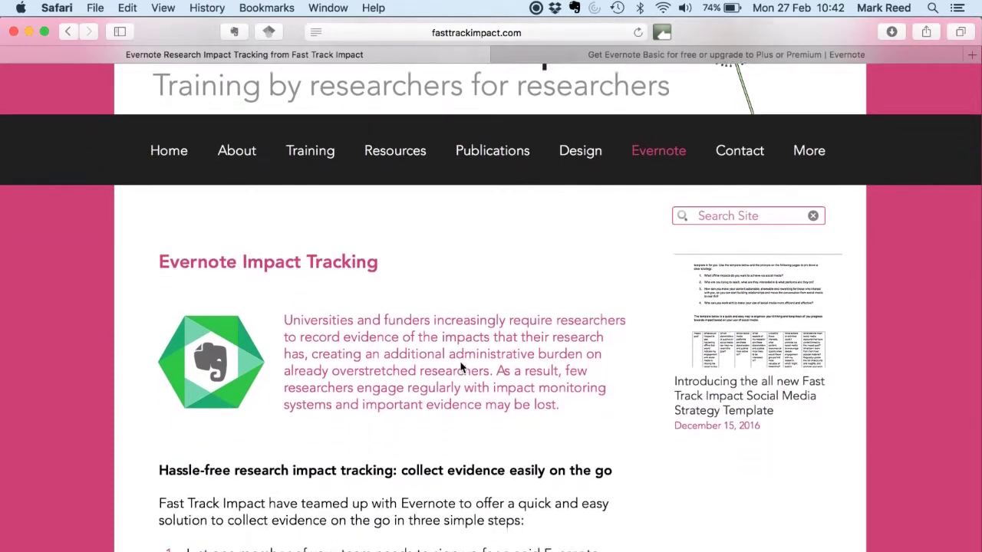
{"action": "scroll", "coordinate": [461, 369], "scroll_direction": "down", "scroll_amount": 10}
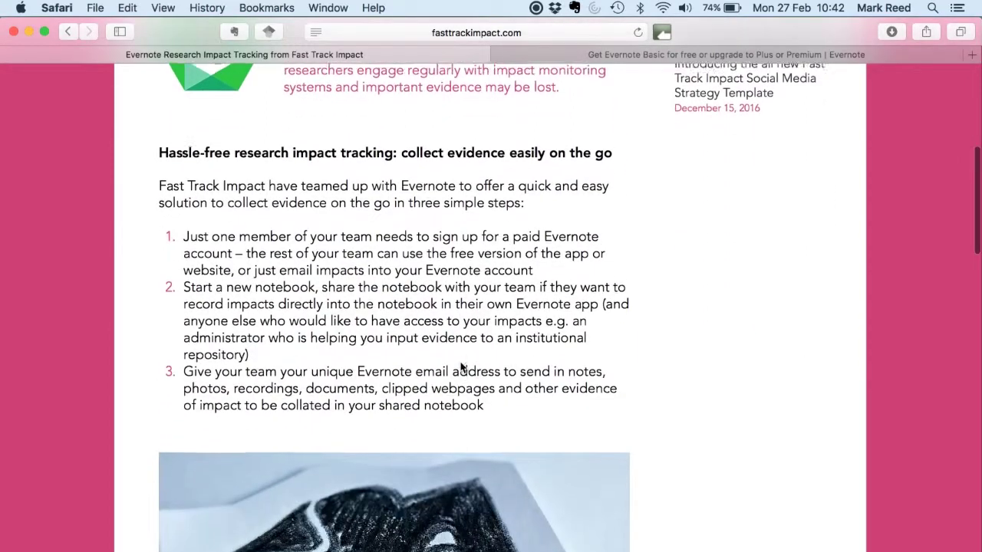
{"action": "scroll", "coordinate": [460, 368], "scroll_direction": "down", "scroll_amount": 9}
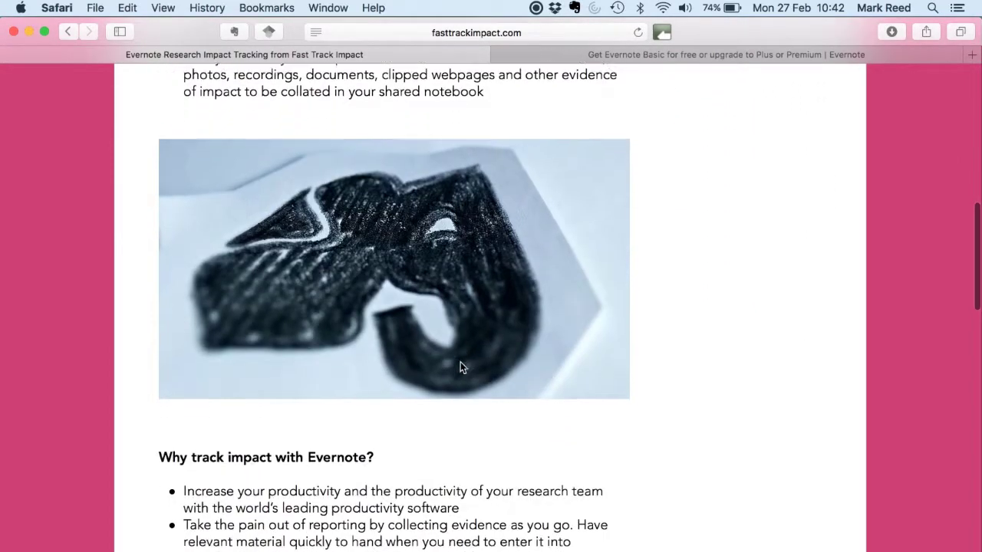
{"action": "scroll", "coordinate": [463, 368], "scroll_direction": "down", "scroll_amount": 1}
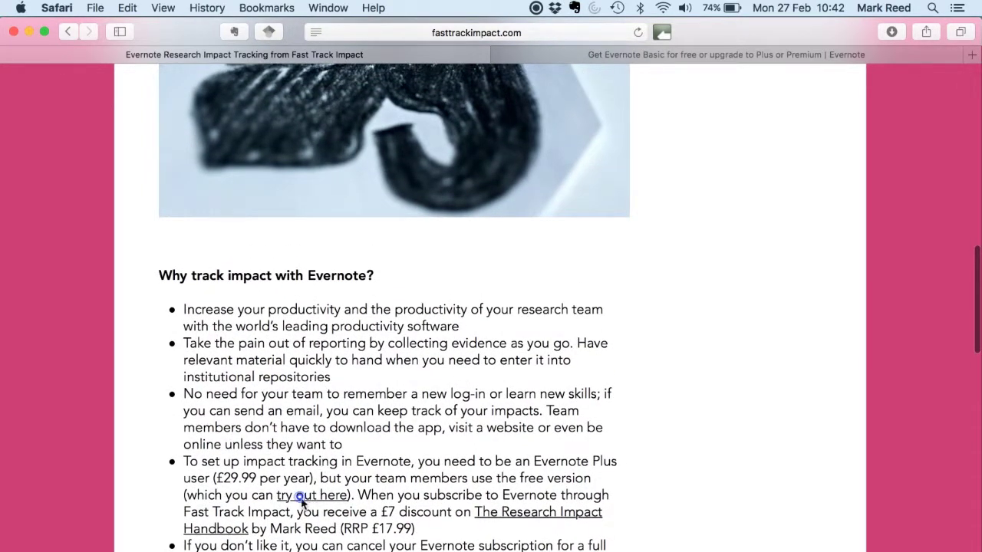
{"action": "left_click", "coordinate": [301, 498]}
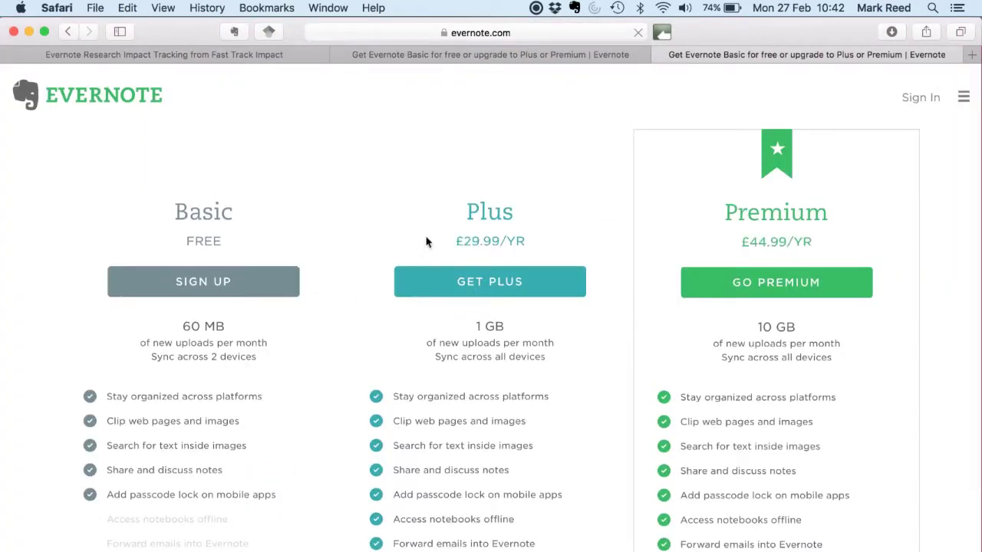
Step: Pick the GET PLUS option for Evernote Plus at £29.99 per year
{"action": "left_click", "coordinate": [508, 282]}
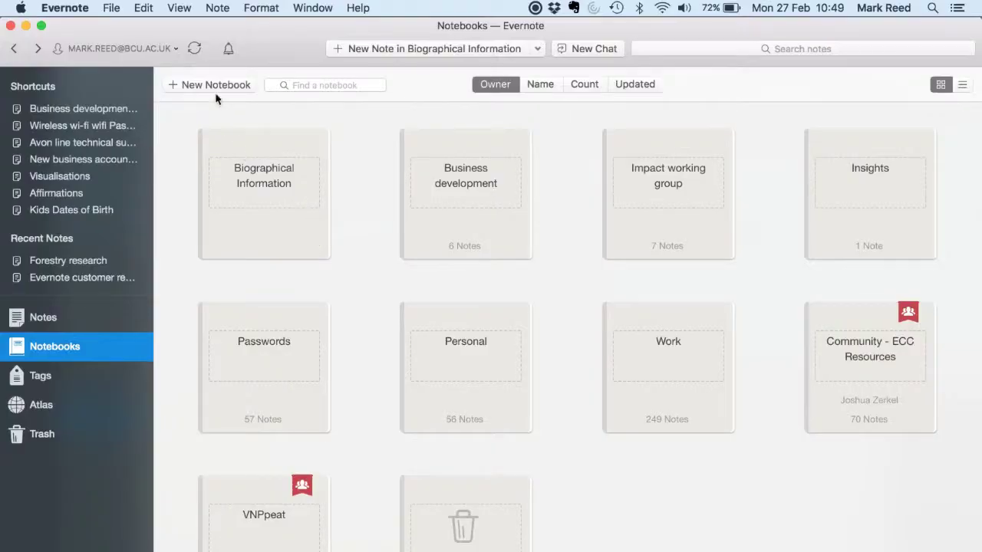
Step: Create a notebook named Impact set as the default, then launch the Web Clipper in Safari
{"action": "left_click", "coordinate": [215, 87]}
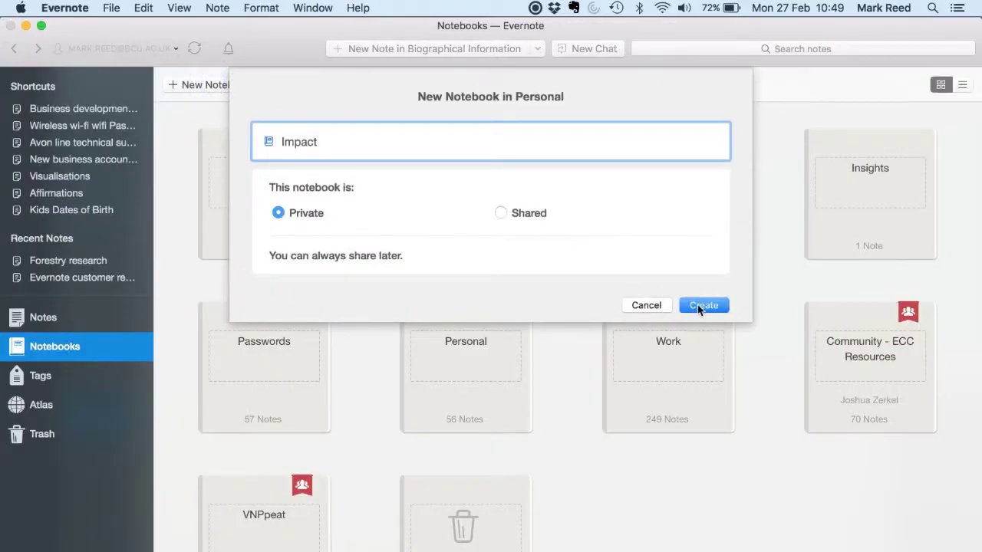
{"action": "left_click", "coordinate": [698, 306]}
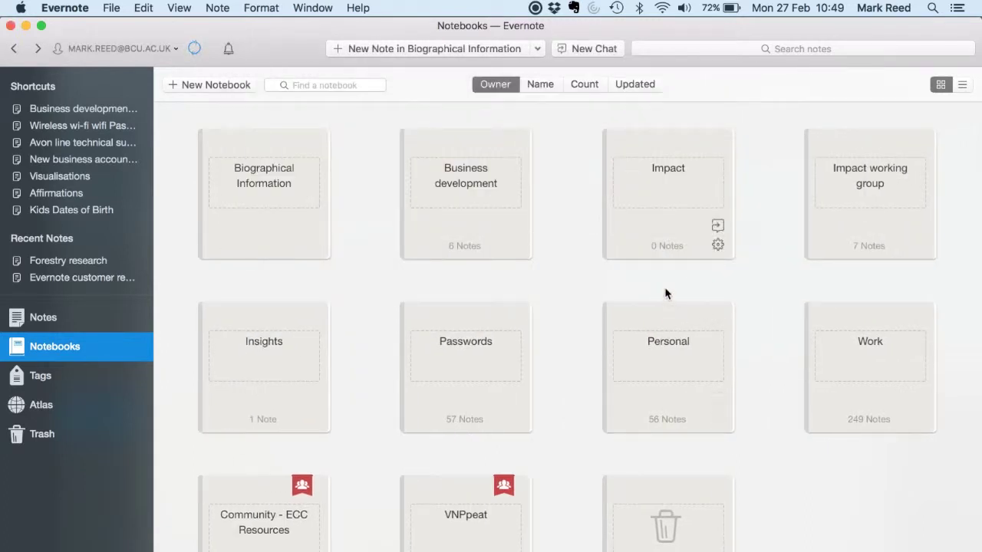
{"action": "left_click", "coordinate": [718, 245]}
{"action": "key", "text": "Return"}
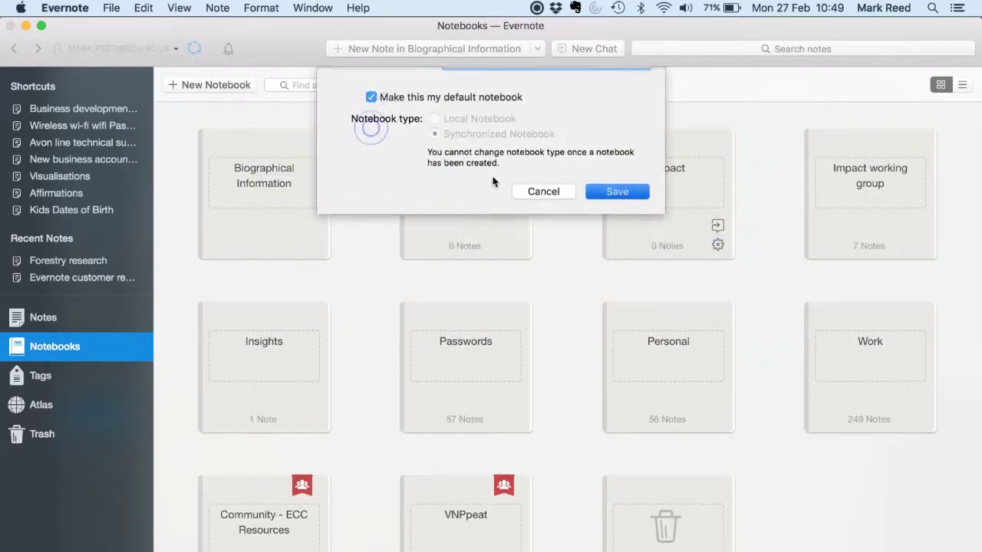
{"action": "key", "text": "super+Tab"}
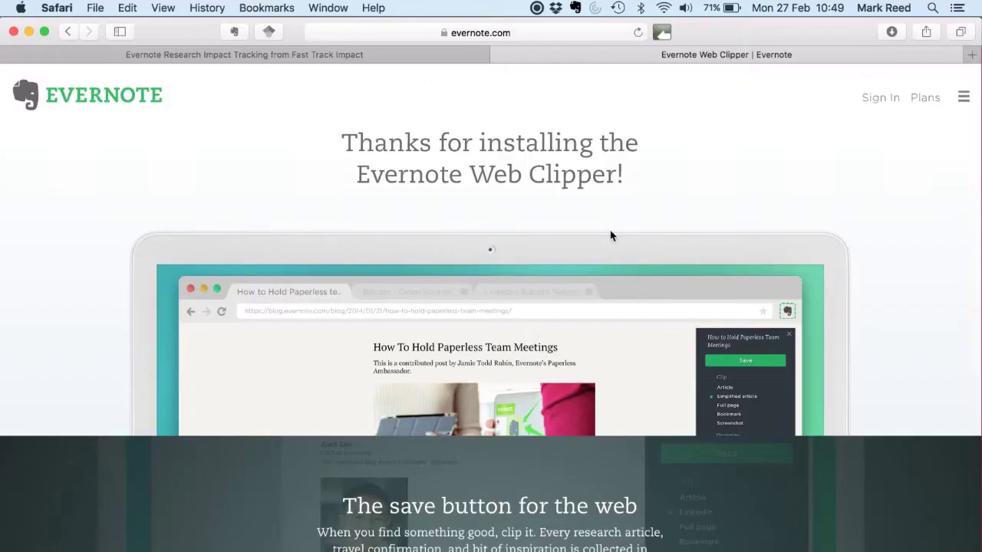
{"action": "left_click", "coordinate": [234, 32]}
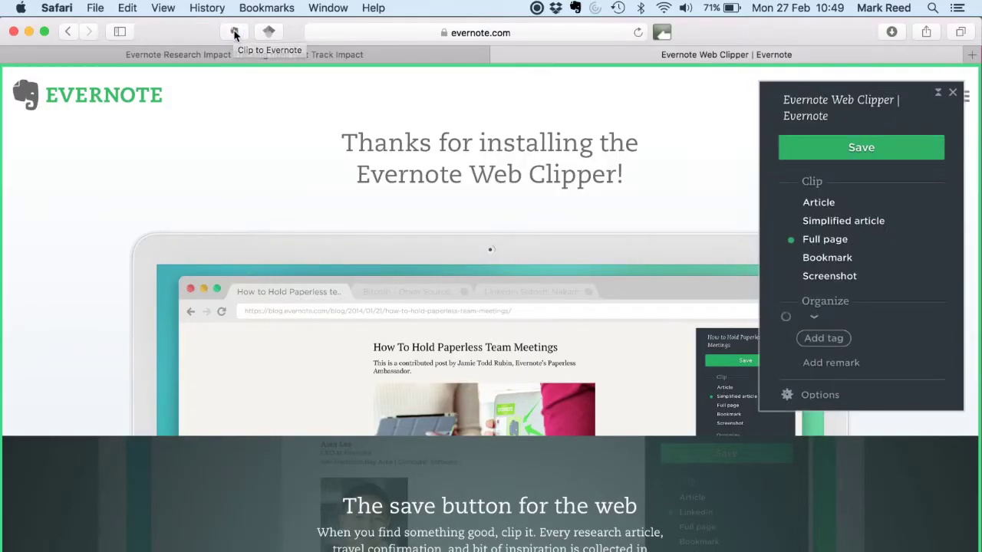
Step: Clip a full-page screenshot of the Evernote Web Clipper page and save it to Evernote
{"action": "left_click", "coordinate": [829, 276]}
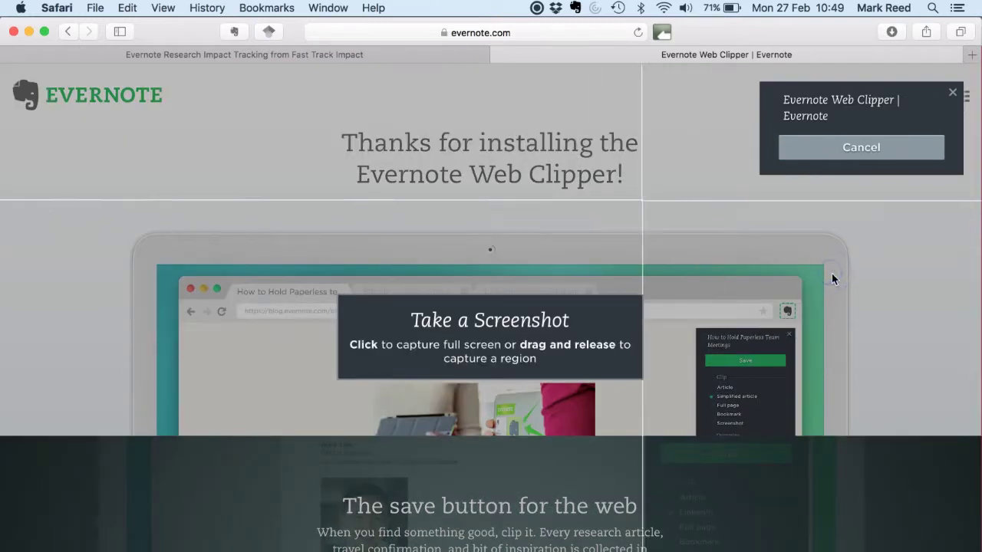
{"action": "left_click", "coordinate": [6, 73]}
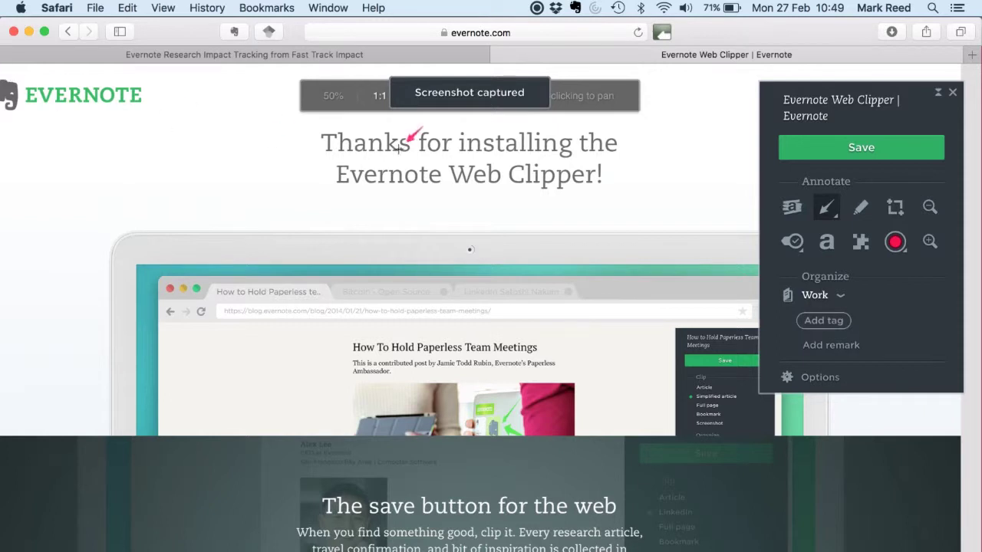
{"action": "left_click", "coordinate": [860, 147]}
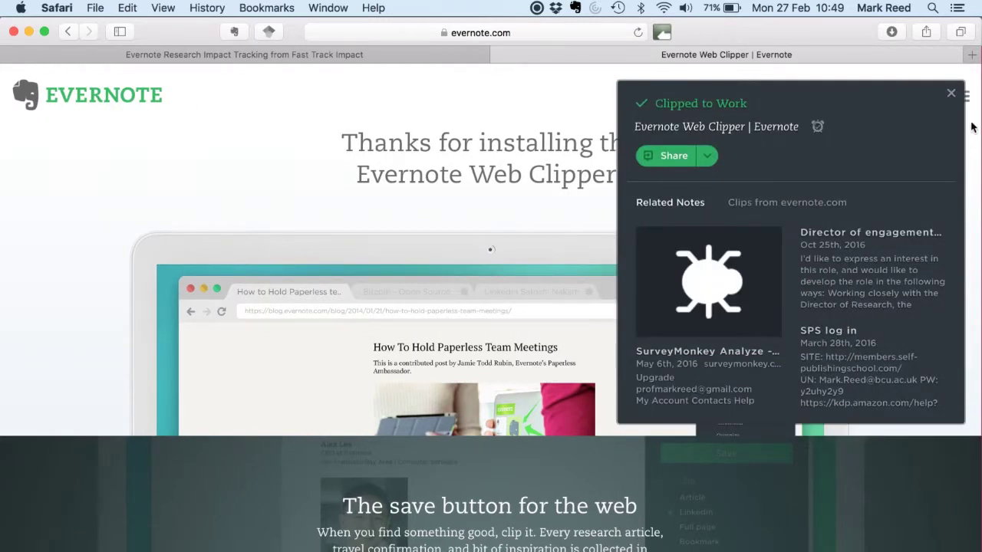
{"action": "left_click", "coordinate": [954, 98]}
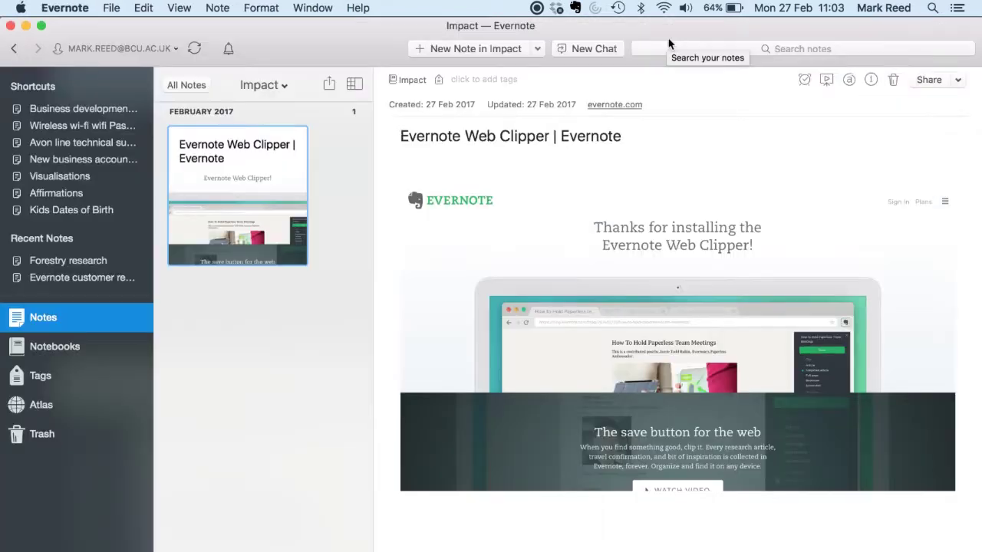
Step: Add the teacher-pack PDF and 'More than just a bog' video to Impact, then start an audio note
{"action": "key", "text": "super+Tab"}
{"action": "left_click_drag", "start_coordinate": [844, 100], "coordinate": [290, 362]}
{"action": "left_click", "coordinate": [526, 242]}
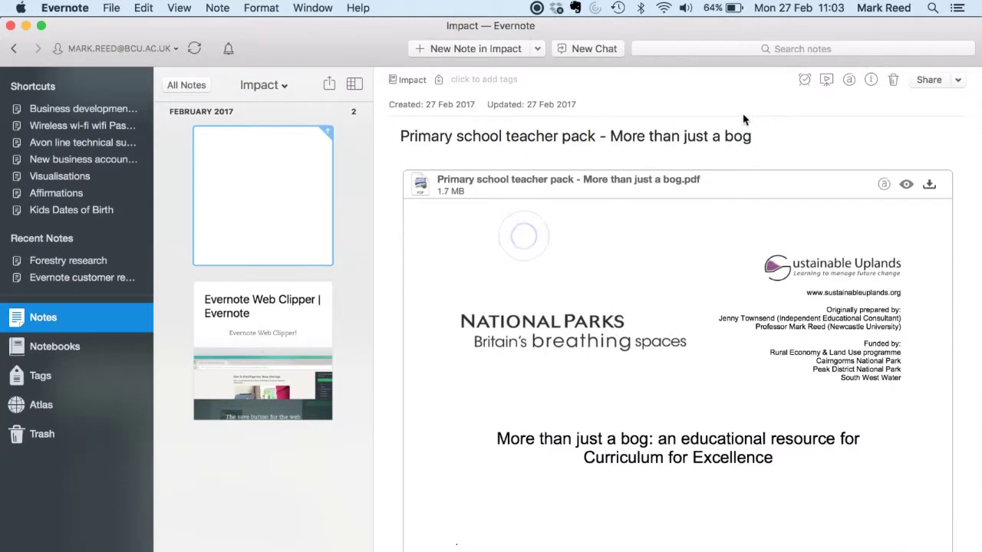
{"action": "double_click", "coordinate": [468, 188]}
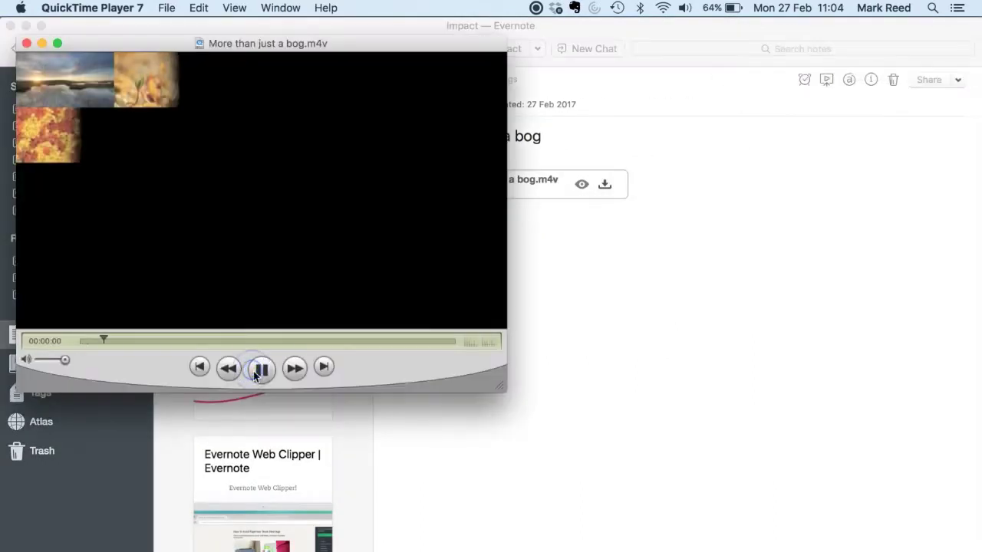
{"action": "left_click", "coordinate": [26, 44]}
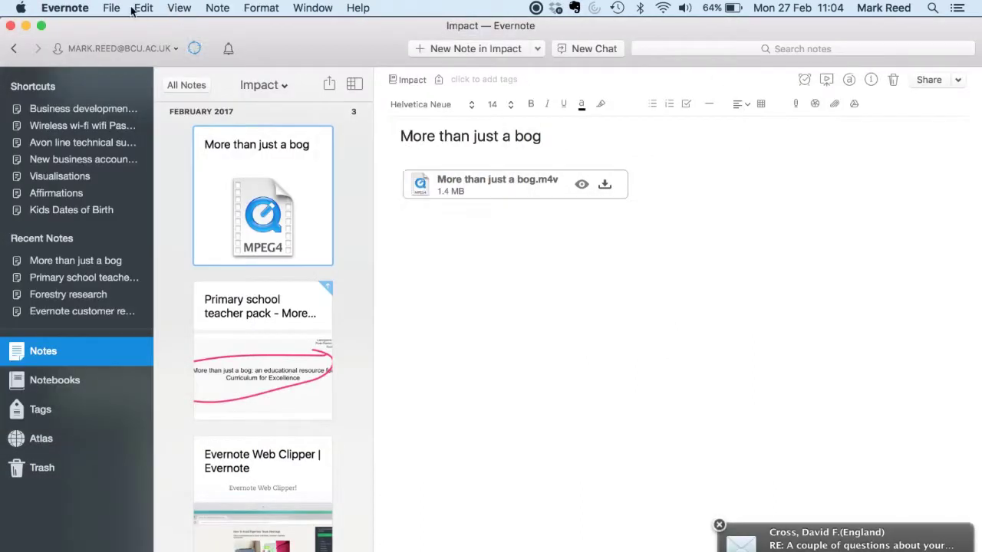
{"action": "left_click", "coordinate": [111, 7]}
{"action": "left_click", "coordinate": [141, 102]}
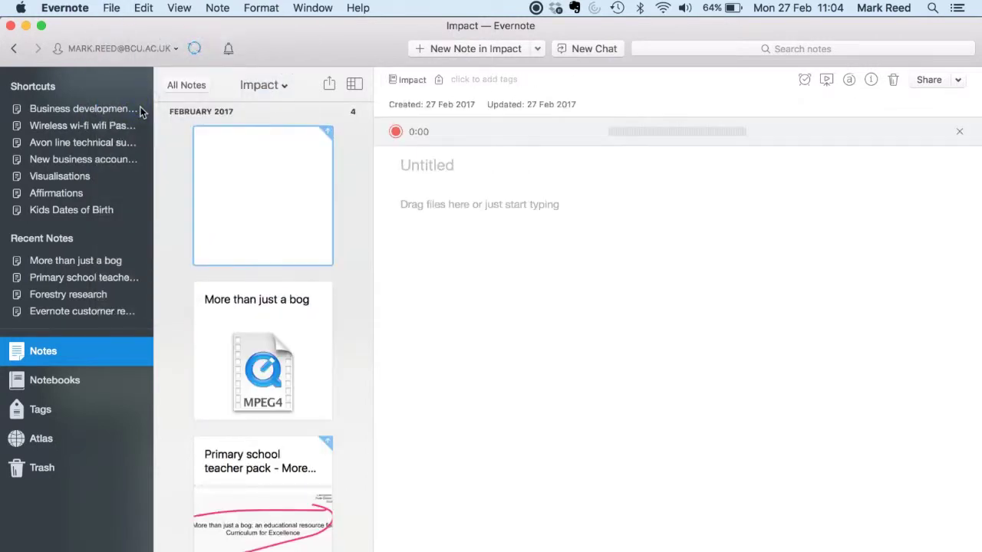
Step: Record a short audio clip into the untitled Impact note and stop to save it
{"action": "left_click", "coordinate": [396, 132]}
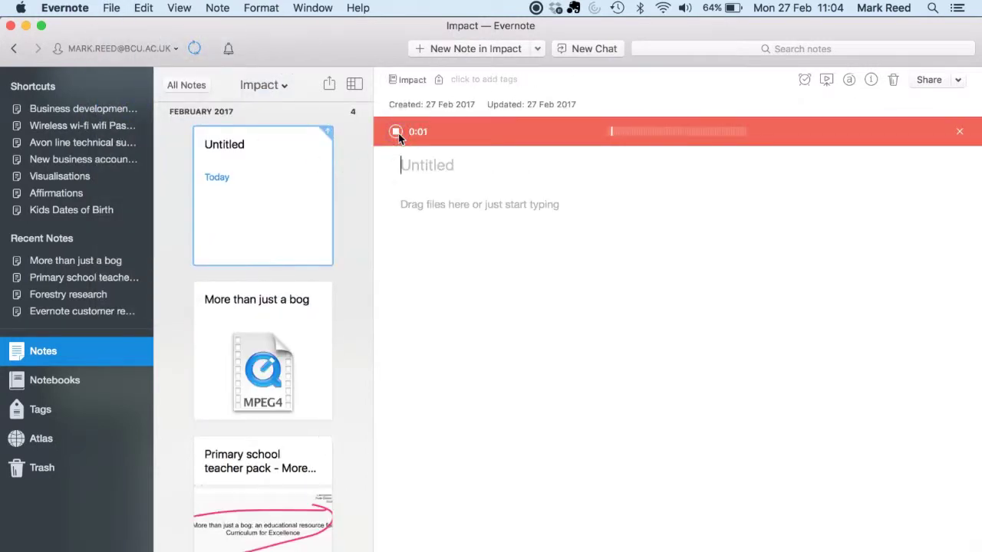
{"action": "left_click", "coordinate": [396, 132]}
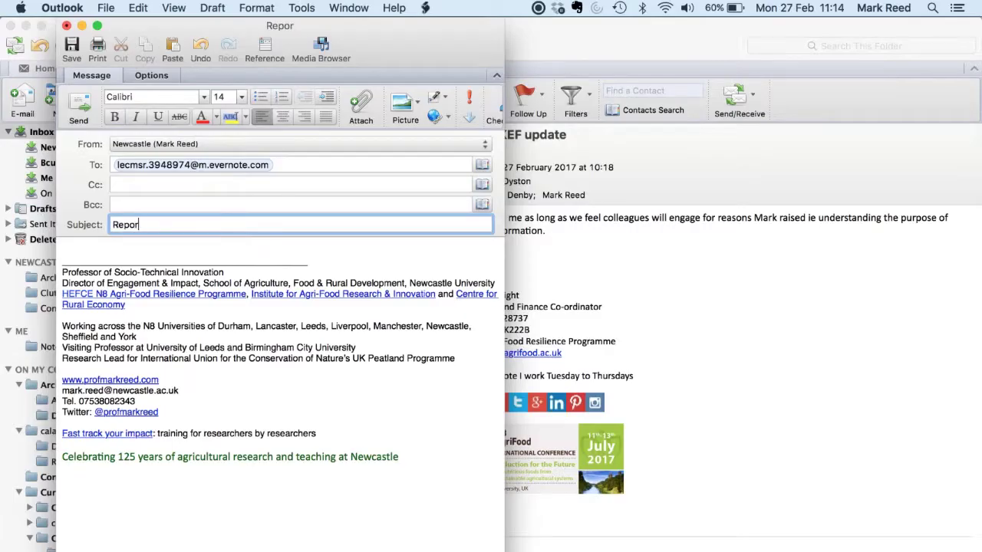
Step: Write a body noting a conference contact is using our research, then send the 'Reporting impacts' email
{"action": "key", "text": "Tab"}
{"action": "type", "text": "M"}
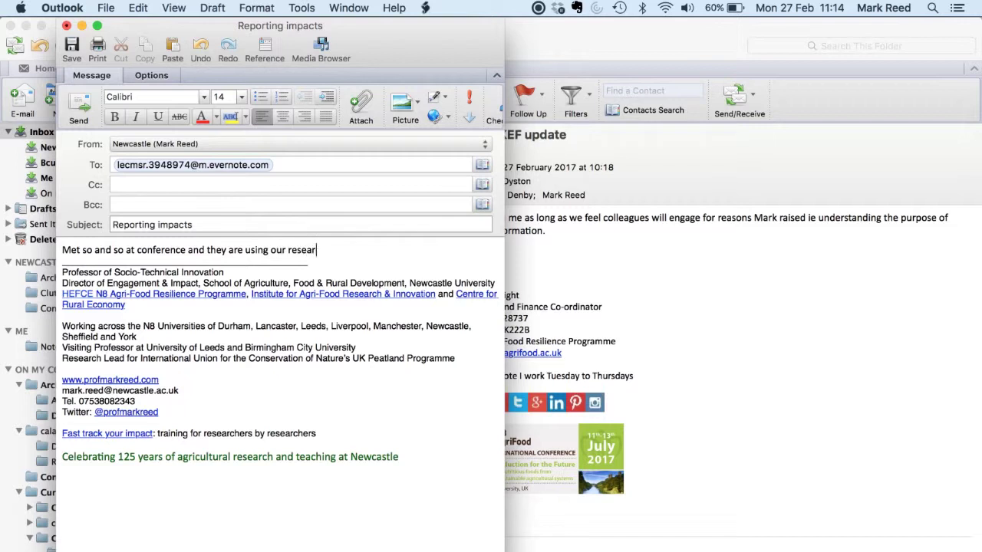
{"action": "key", "text": "Return"}
{"action": "key", "text": "Return"}
{"action": "type", "text": "K"}
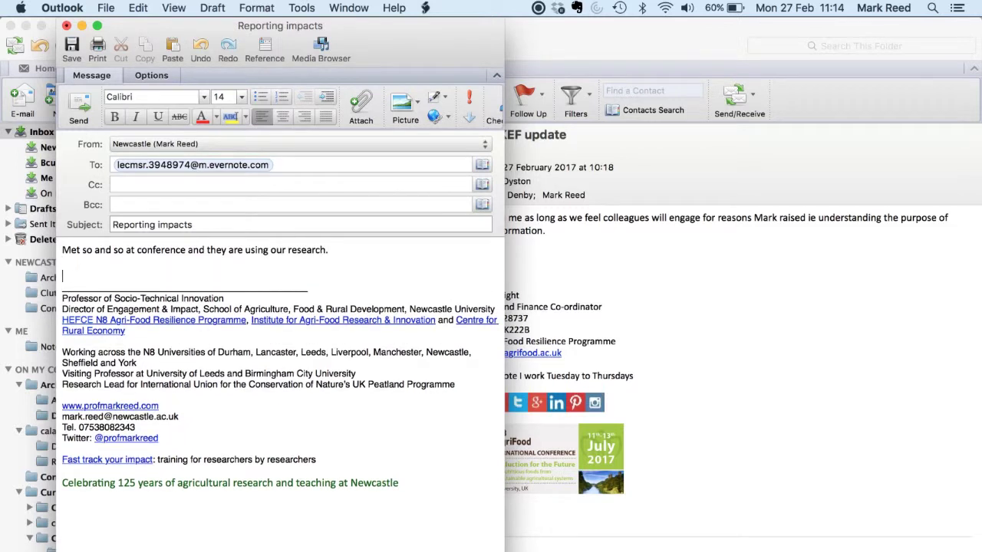
{"action": "left_click", "coordinate": [86, 109]}
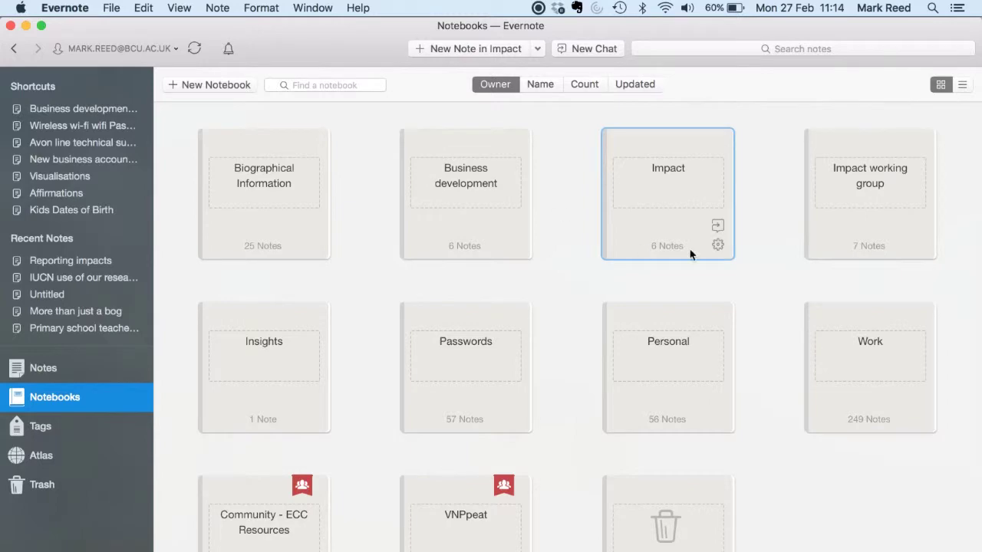
Step: Confirm the Reporting impacts note arrived in Impact (7 notes) and open Impact's sharing options
{"action": "left_click", "coordinate": [674, 188]}
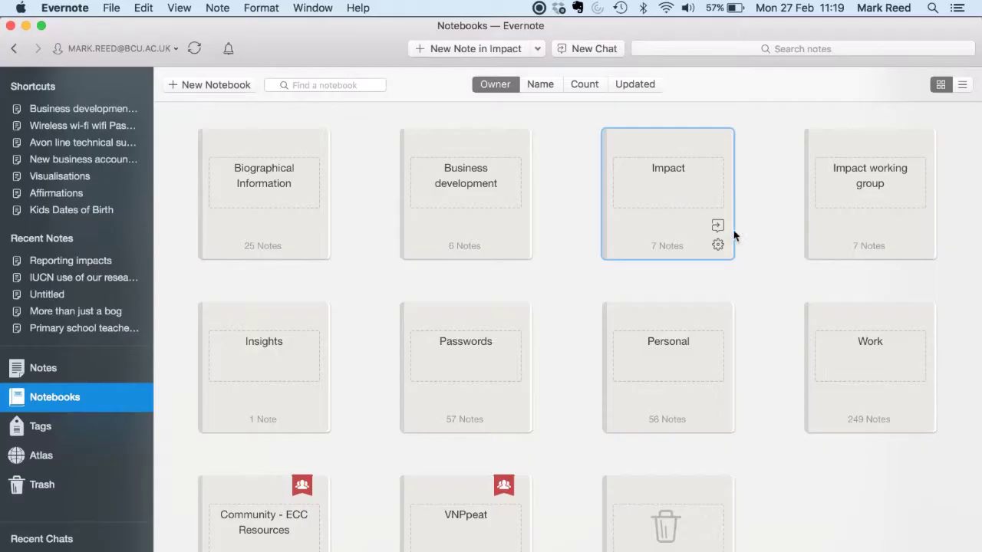
{"action": "left_click", "coordinate": [718, 226]}
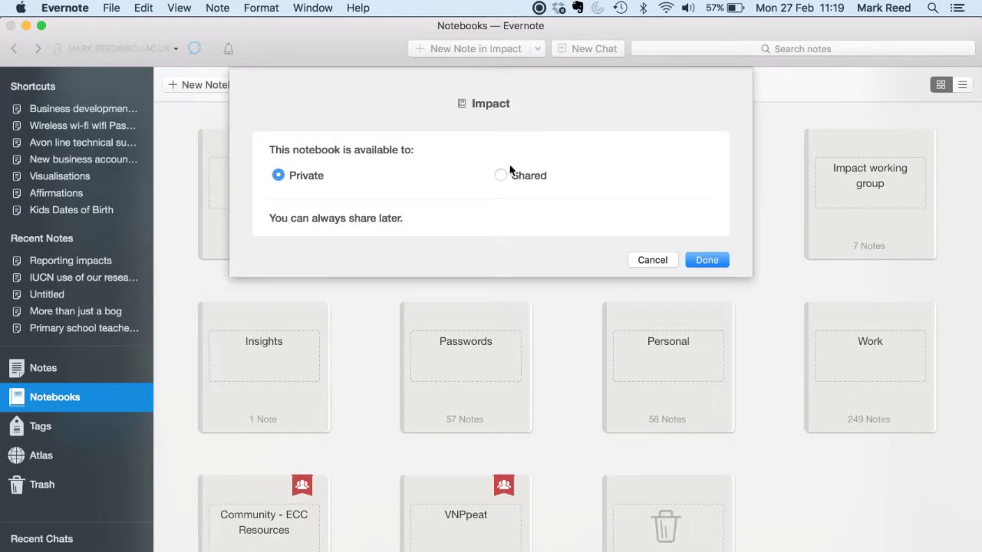
Step: Share the Impact notebook with a colleague's e-mail address, allowing them to edit and invite
{"action": "left_click", "coordinate": [502, 175]}
{"action": "type", "text": "mark."}
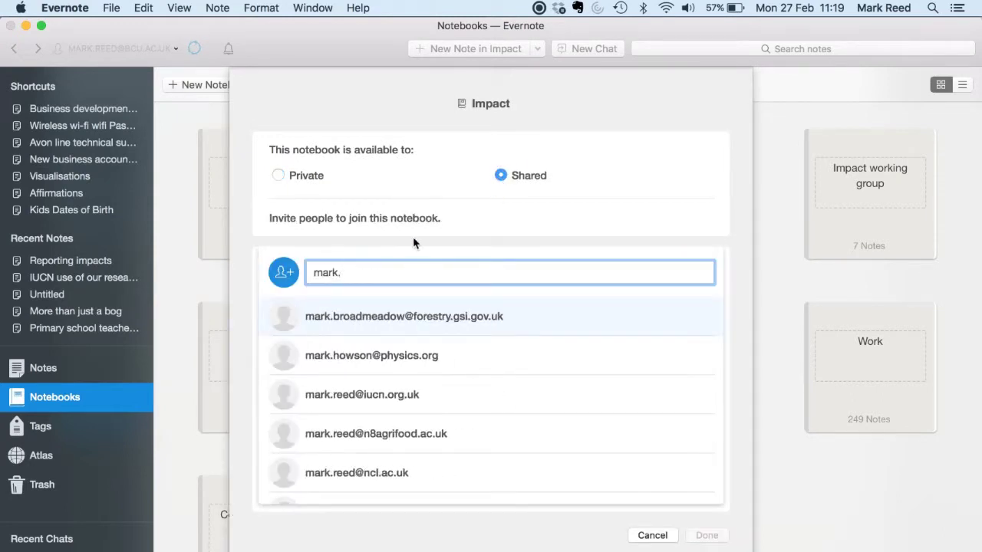
{"action": "type", "text": "r"}
{"action": "left_click", "coordinate": [367, 329]}
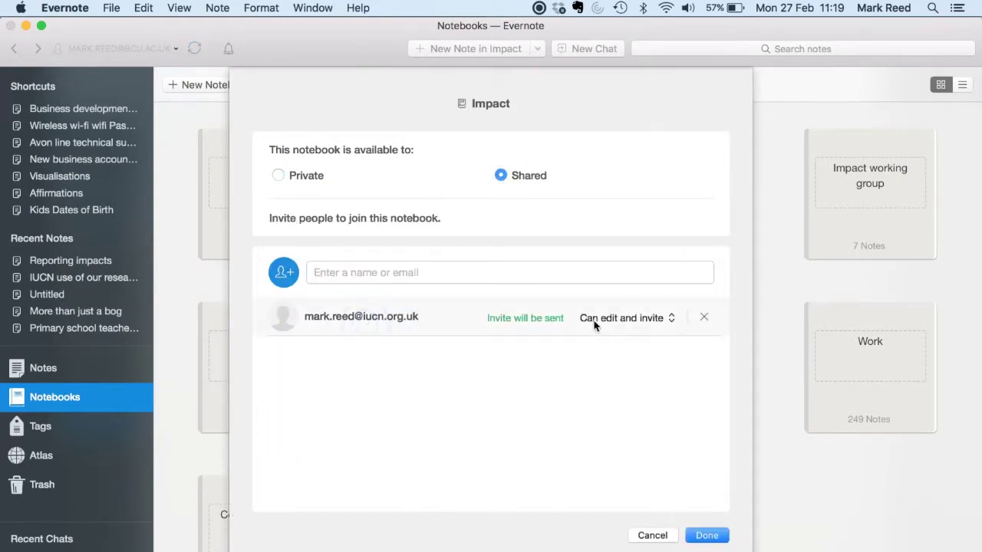
{"action": "left_click", "coordinate": [707, 536]}
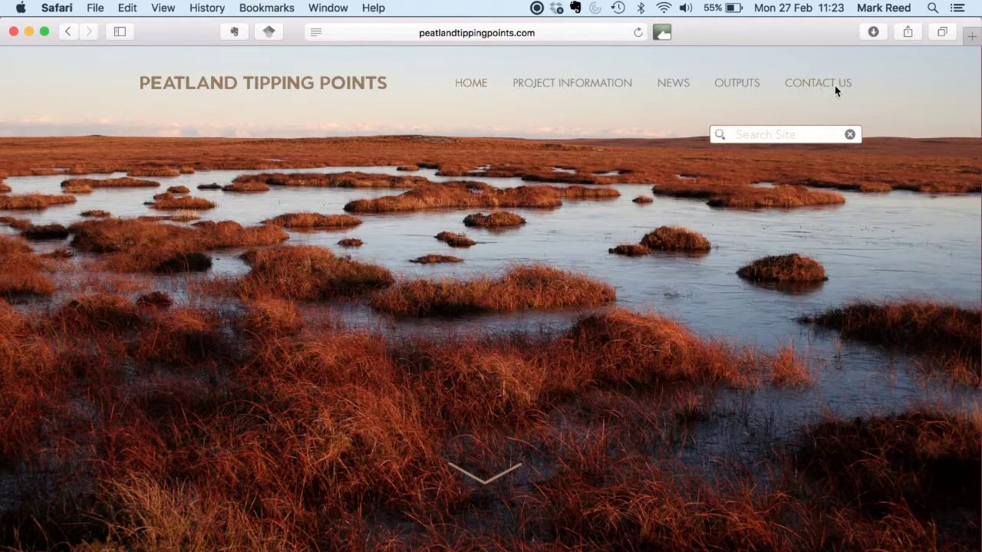
Step: From the site's Contact Us page, email the pasted impact report into Evernote
{"action": "left_click", "coordinate": [836, 89]}
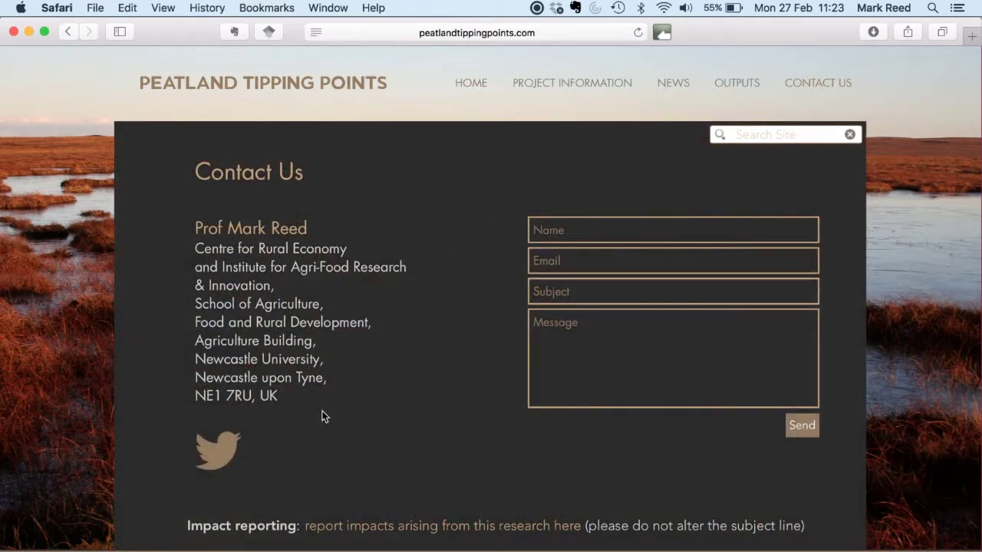
{"action": "left_click", "coordinate": [566, 528]}
{"action": "key", "text": "Tab"}
{"action": "key", "text": "Tab"}
{"action": "key", "text": "Tab"}
{"action": "key", "text": "Tab"}
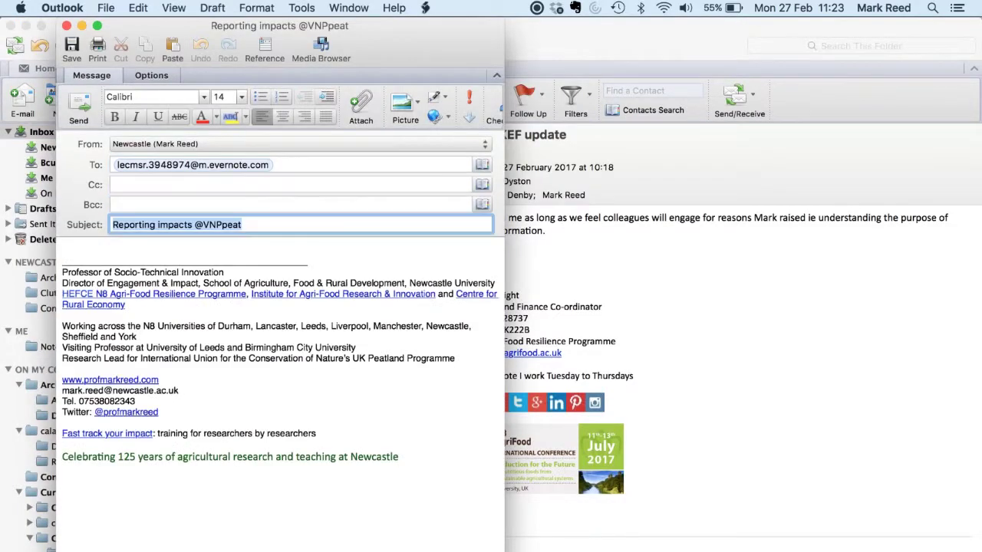
{"action": "type", "text": "Spoke to So And So at the launch event today and they said that they wanted to use our research in their response to the Government’s forthcoming consultation on X. I gave them our project website and my contact details and will follow up over the next week or so...  Mark"}
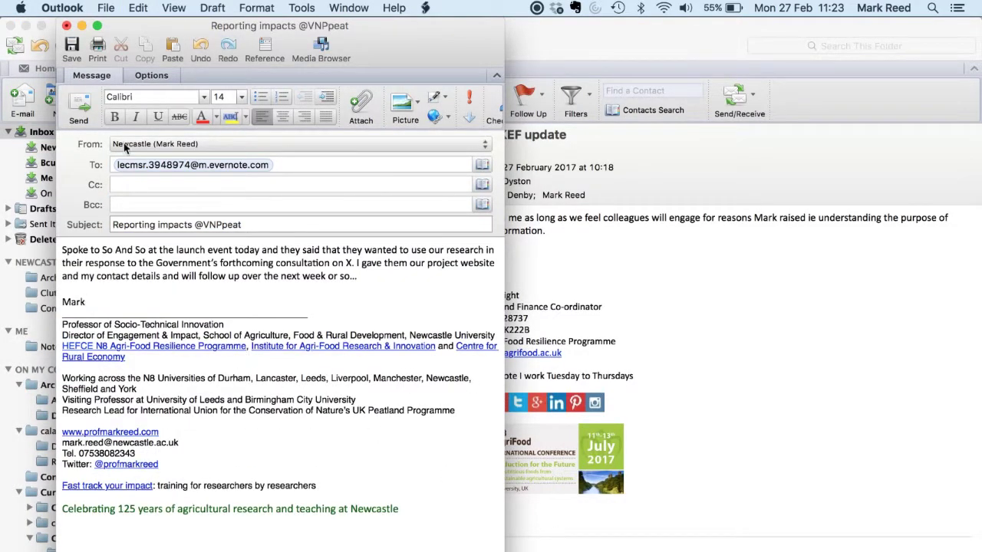
{"action": "left_click", "coordinate": [81, 104]}
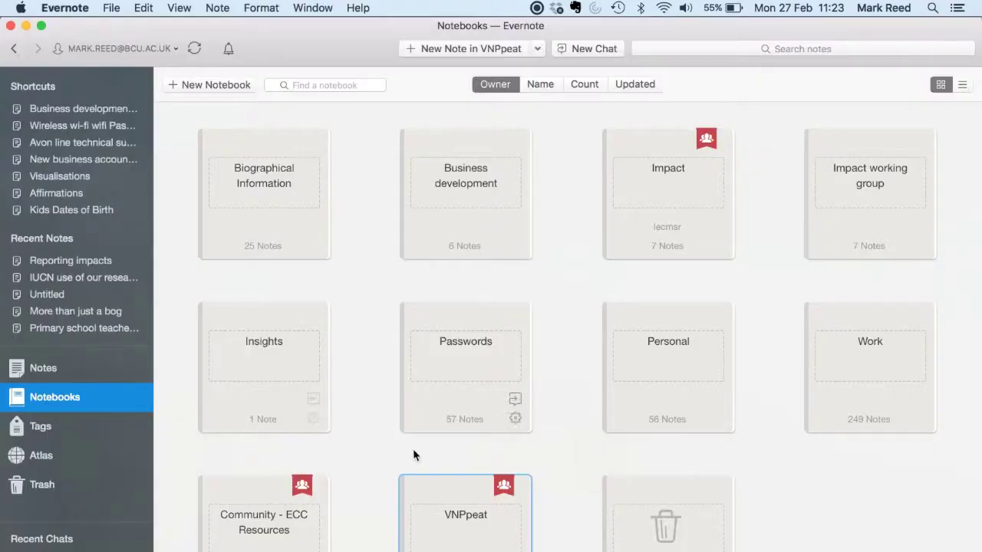
Step: Open the VNPpeat notebook, then list the notes tagged follow-up
{"action": "double_click", "coordinate": [474, 529]}
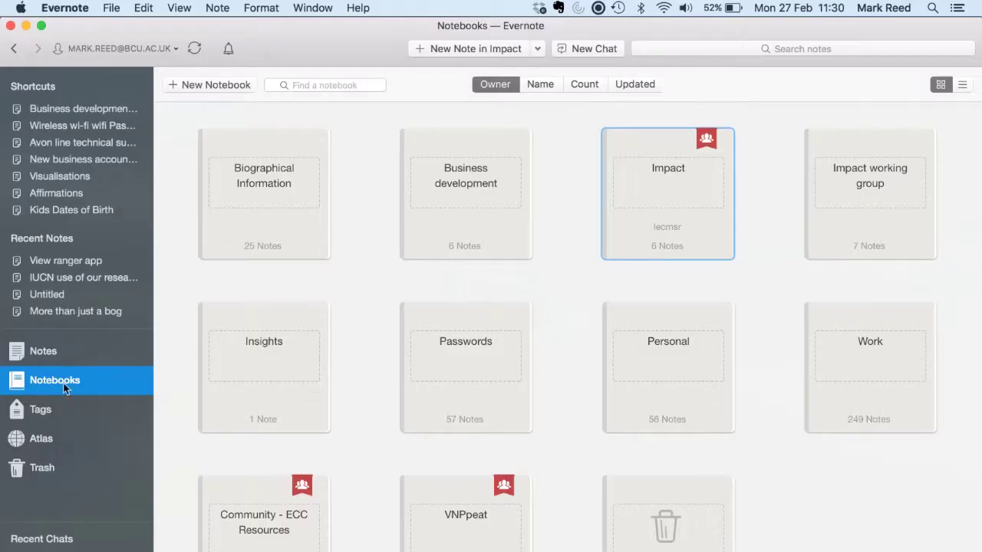
{"action": "left_click", "coordinate": [43, 412]}
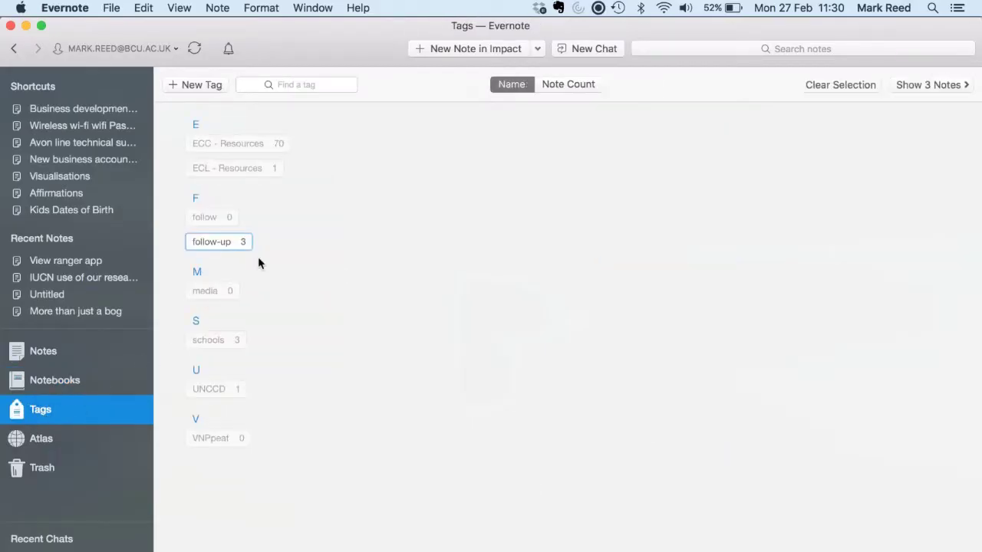
{"action": "left_click", "coordinate": [227, 244]}
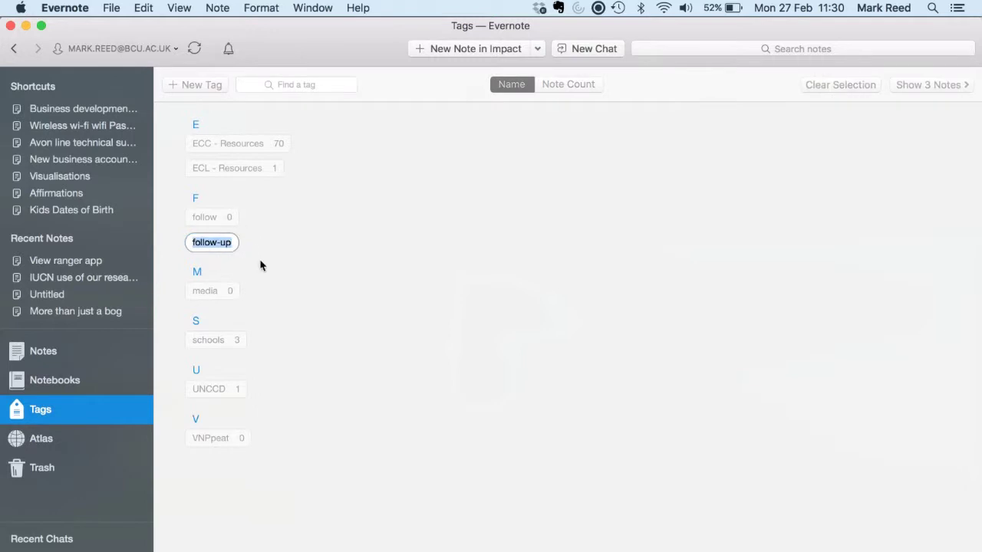
{"action": "left_click", "coordinate": [261, 265]}
{"action": "double_click", "coordinate": [229, 242]}
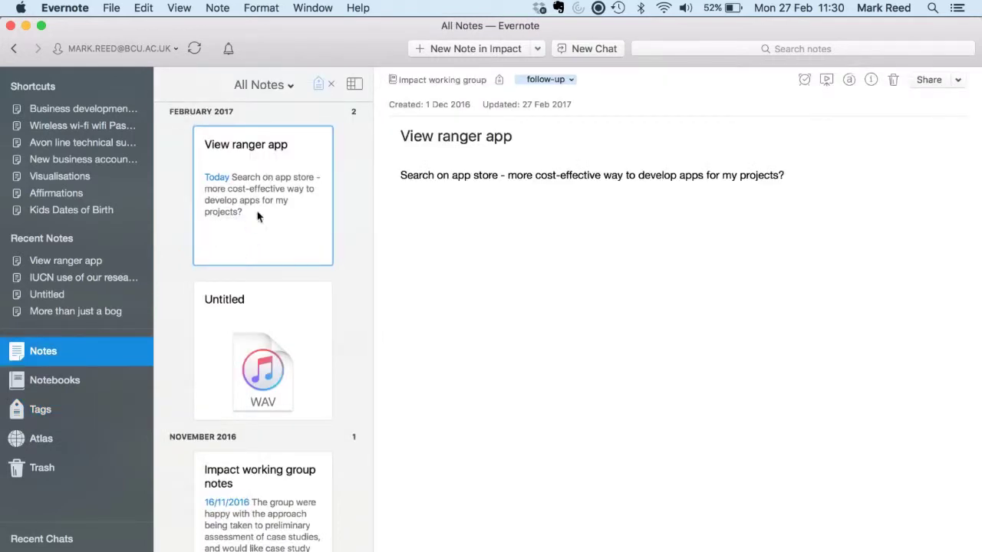
Step: In the Impact notebook, tag the Reporting impacts note with follow-up
{"action": "left_click", "coordinate": [75, 387]}
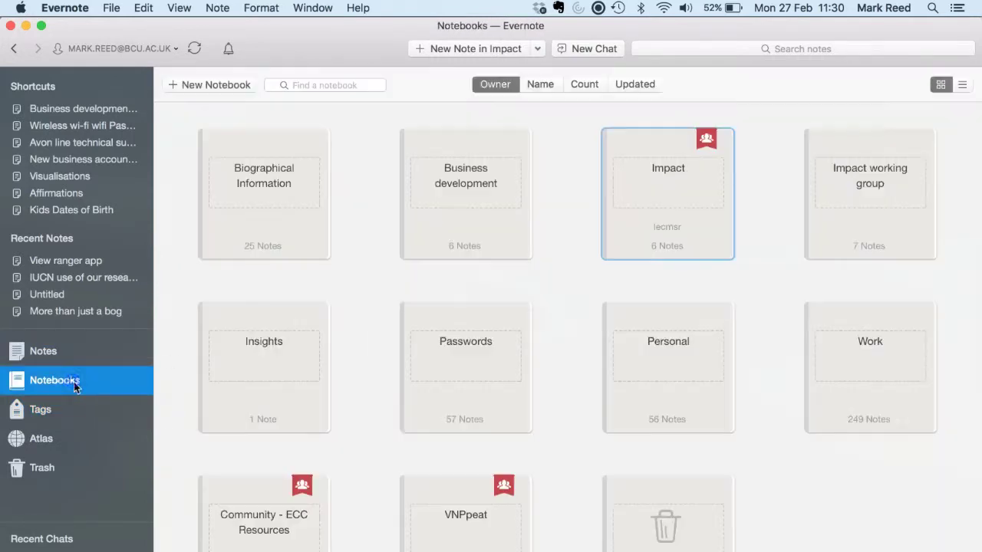
{"action": "double_click", "coordinate": [657, 209]}
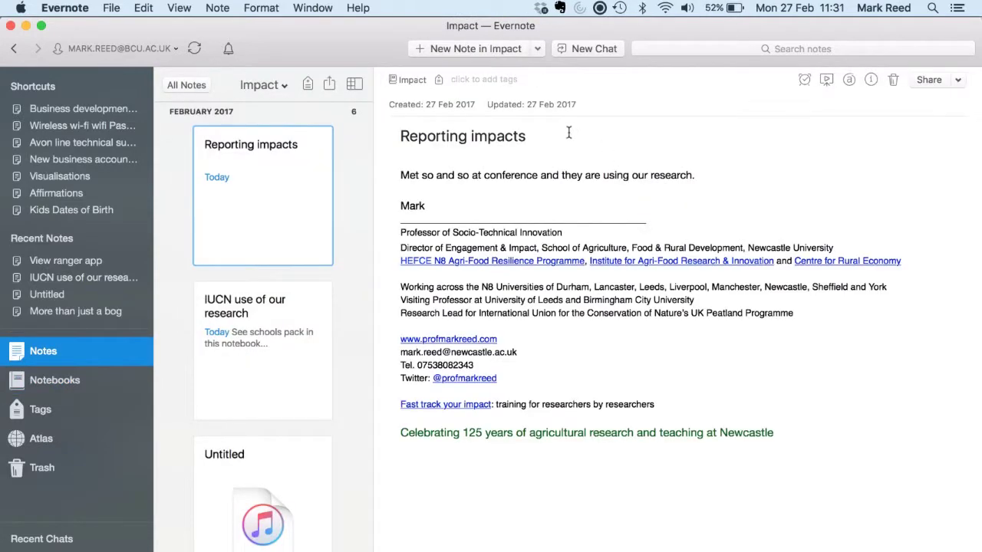
{"action": "left_click", "coordinate": [475, 83]}
{"action": "type", "text": "follow"}
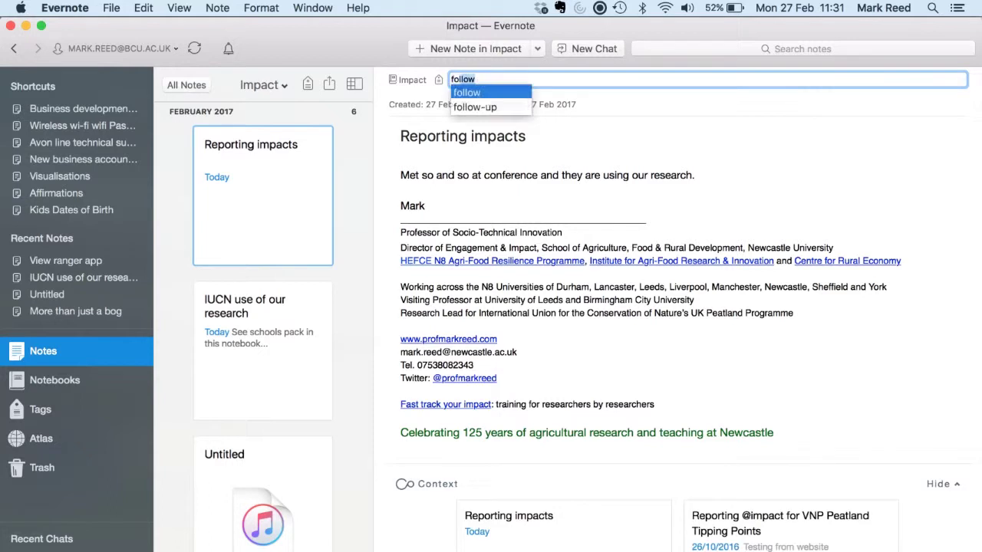
{"action": "key", "text": "Return"}
{"action": "type", "text": "fo"}
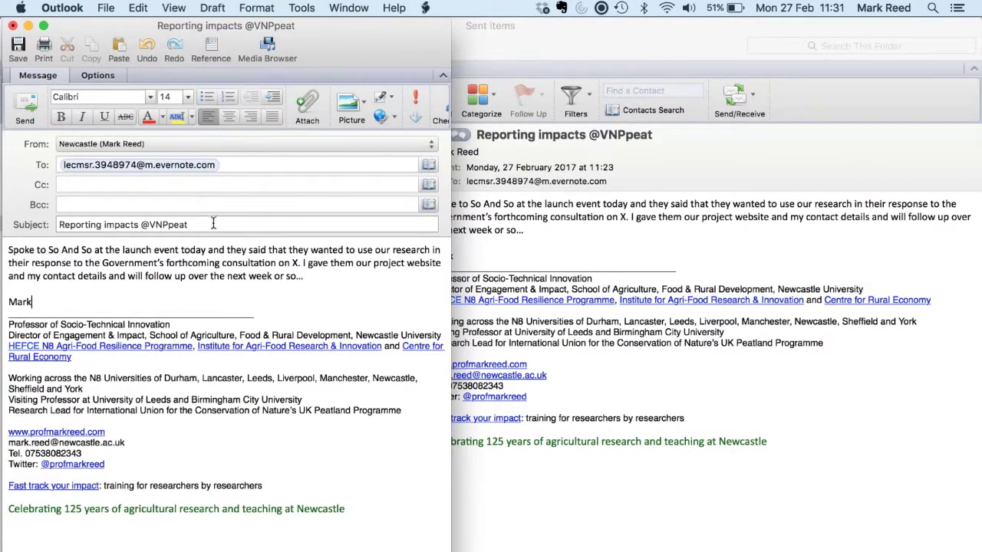
{"action": "left_click", "coordinate": [214, 223]}
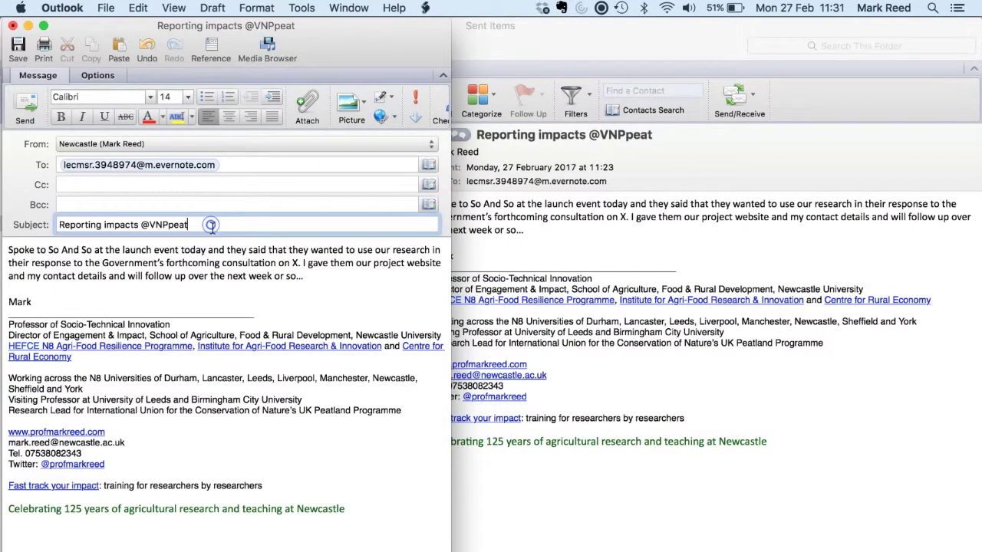
{"action": "type", "text": "#f"}
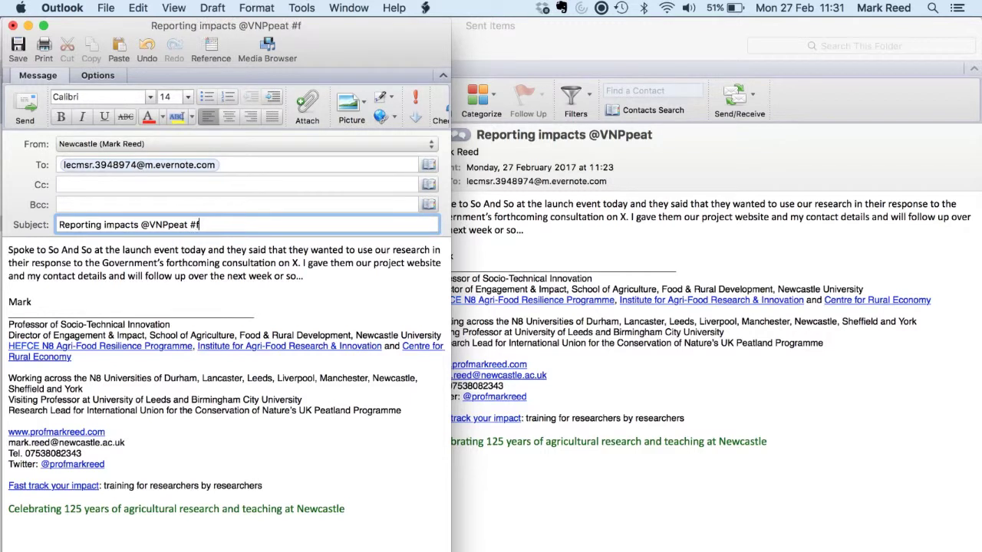
{"action": "type", "text": "ollow-u"}
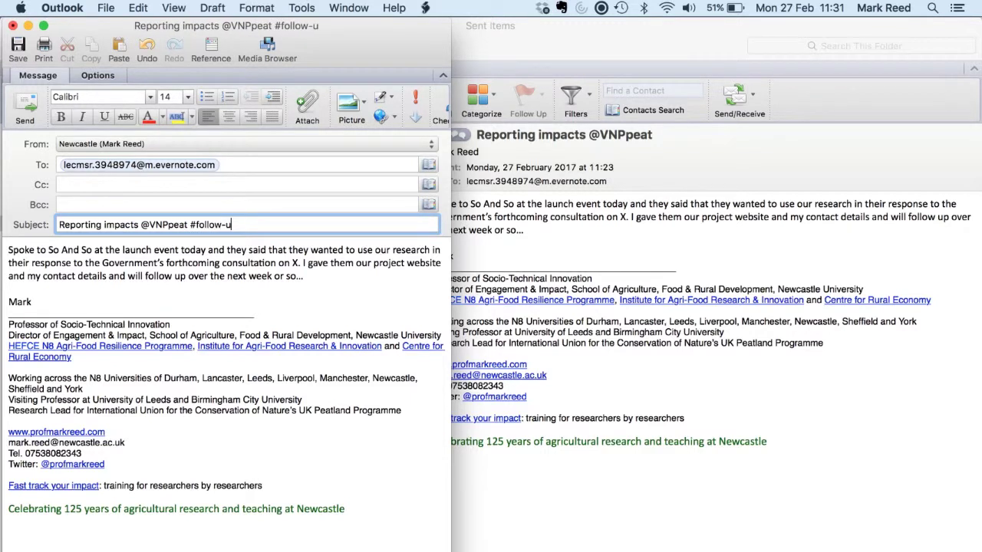
{"action": "type", "text": "p"}
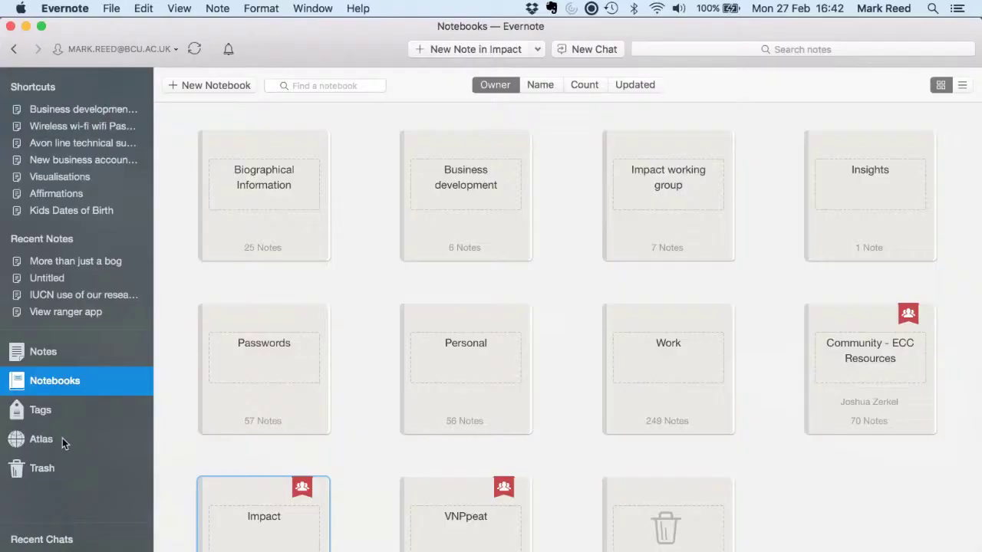
Step: Open the Atlas map of all notes and list the three notes at the Netherlands pin
{"action": "left_click", "coordinate": [41, 445]}
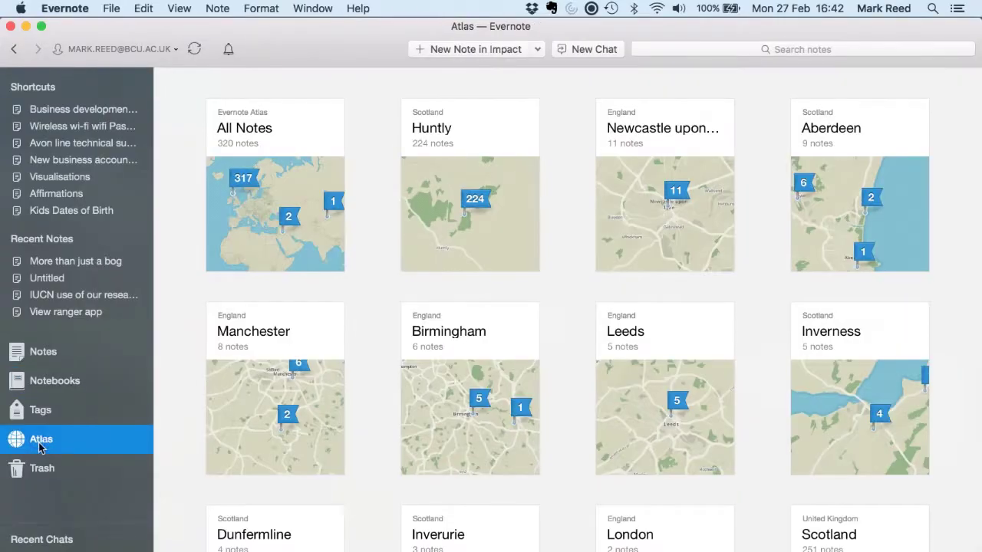
{"action": "scroll", "coordinate": [362, 423], "scroll_direction": "down", "scroll_amount": 10}
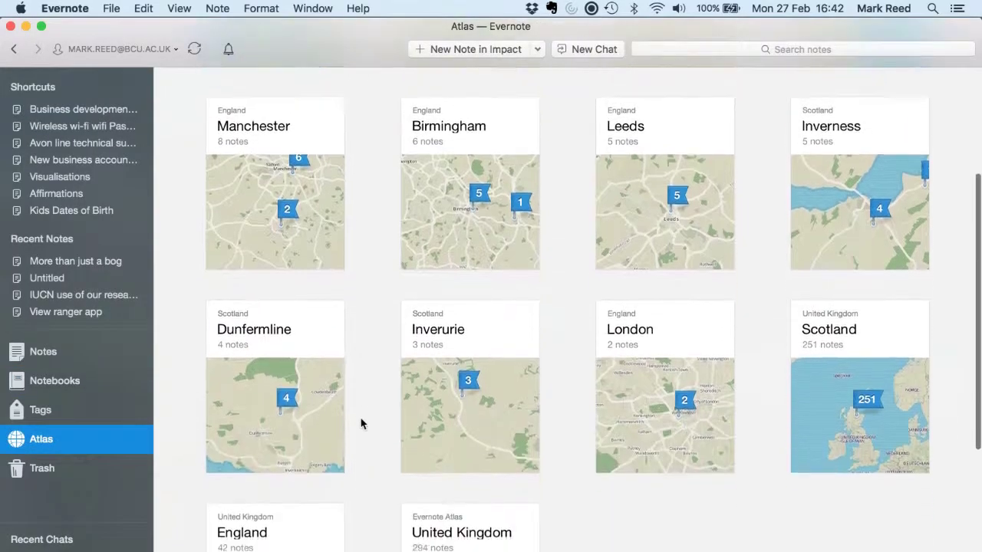
{"action": "scroll", "coordinate": [362, 423], "scroll_direction": "up", "scroll_amount": 10}
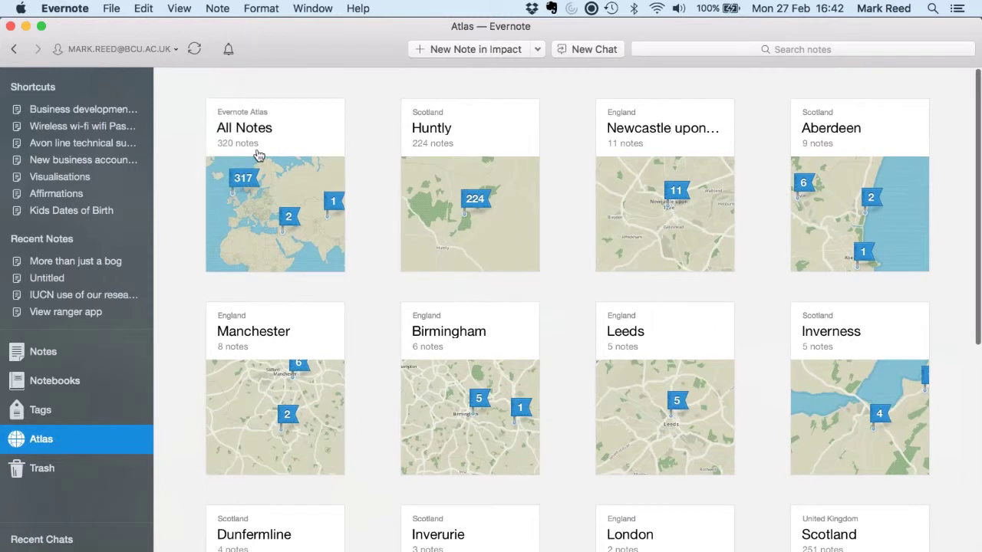
{"action": "left_click", "coordinate": [313, 155]}
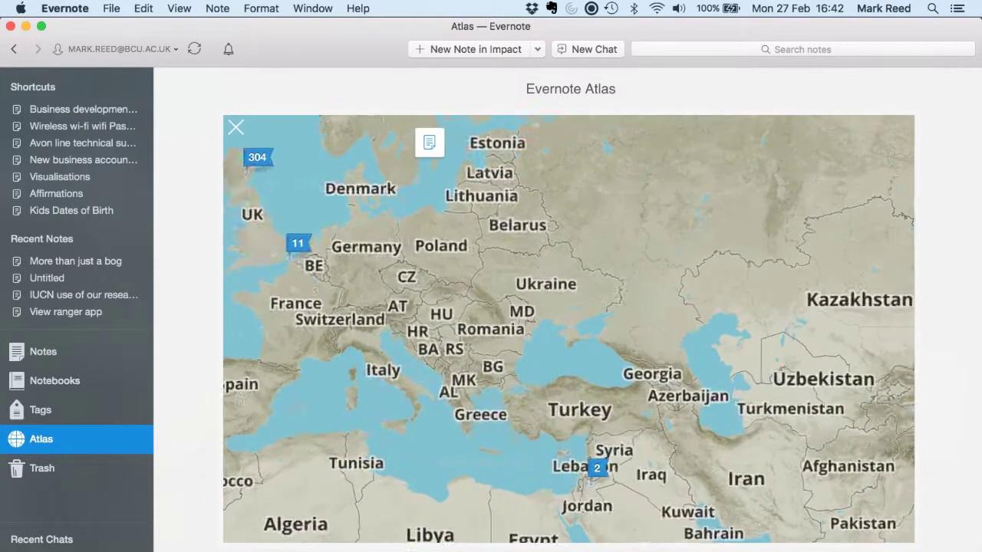
{"action": "mouse_move", "coordinate": [333, 237]}
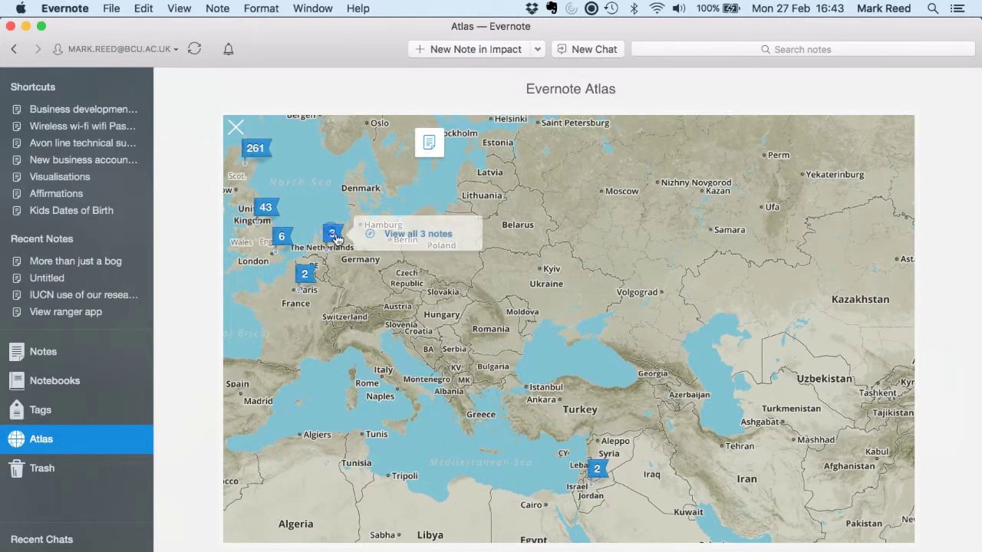
{"action": "left_click", "coordinate": [424, 238]}
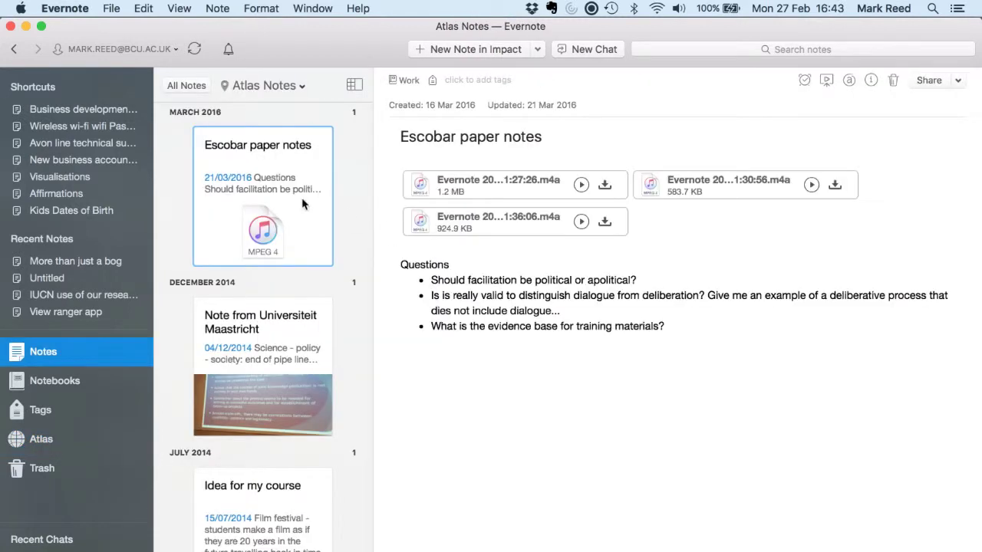
{"action": "scroll", "coordinate": [301, 197], "scroll_direction": "down", "scroll_amount": 1}
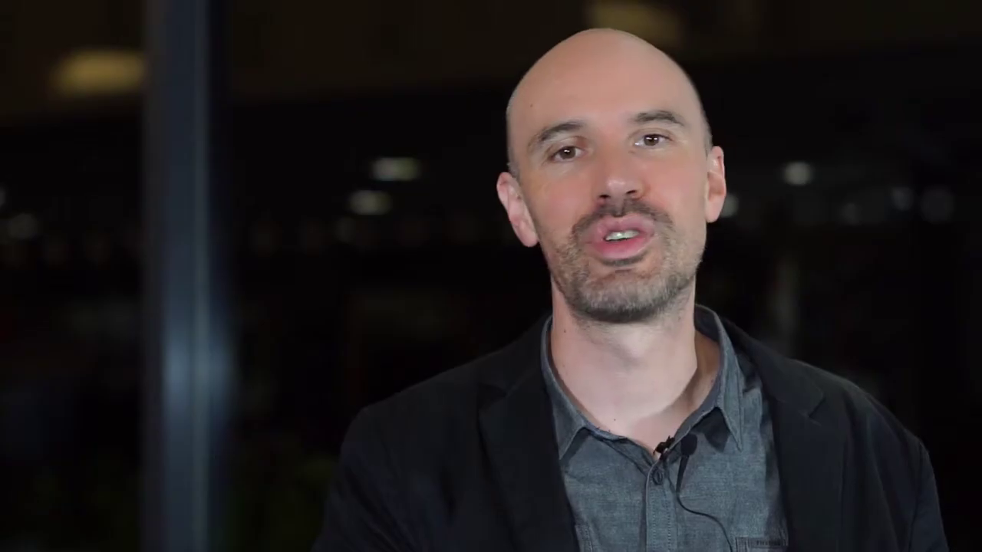